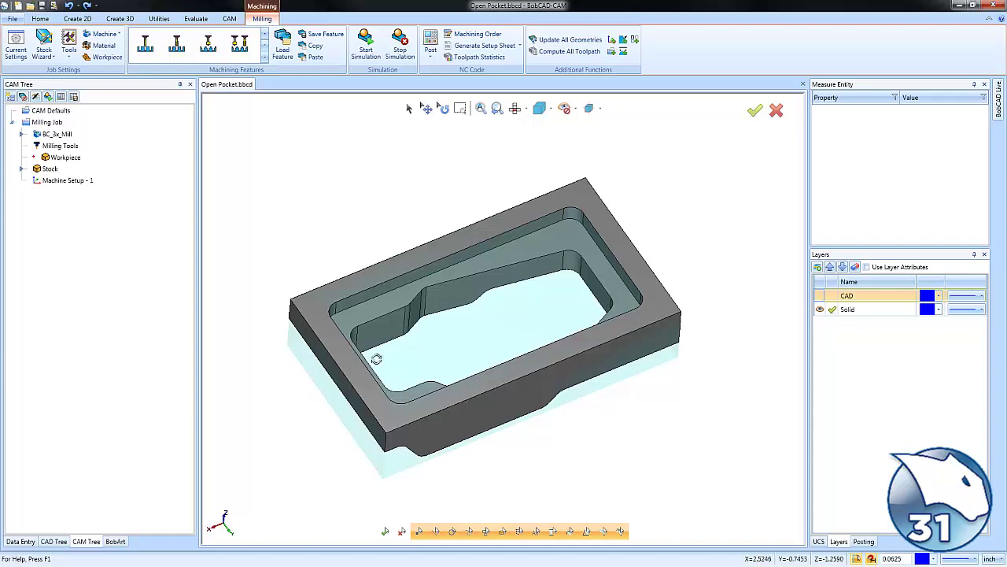
Step: Start a Mill 2 Axis feature and chain the pocket's top edge loop at Constant Z
{"action": "middle_click_drag", "start_coordinate": [376, 353], "coordinate": [512, 343]}
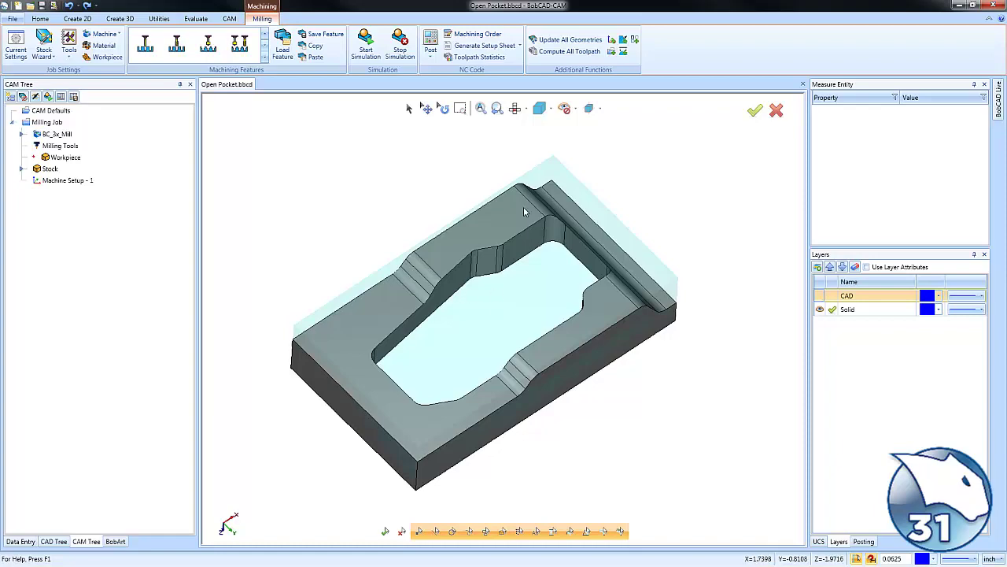
{"action": "middle_click_drag", "start_coordinate": [528, 210], "coordinate": [511, 381]}
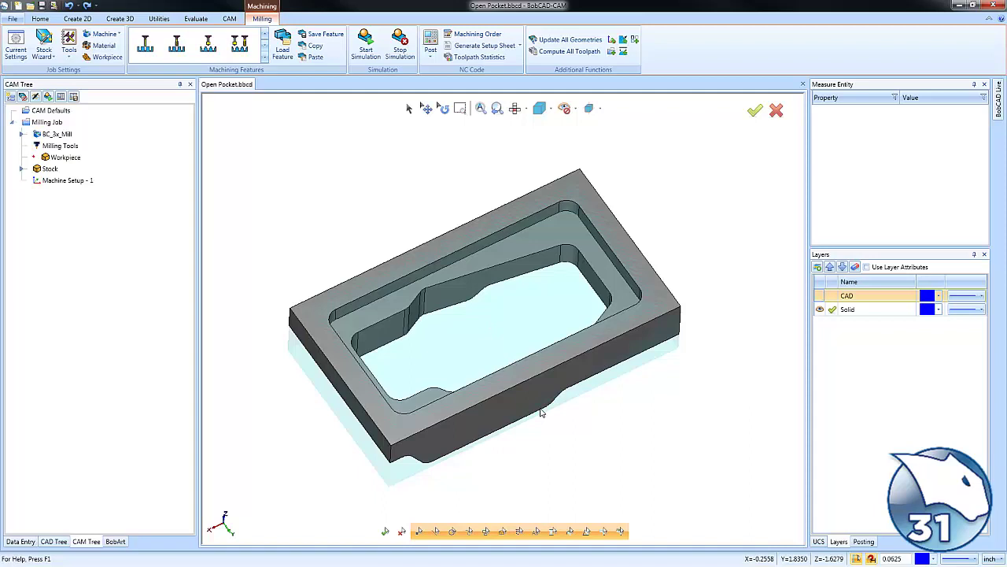
{"action": "middle_click_drag", "start_coordinate": [541, 412], "coordinate": [569, 391]}
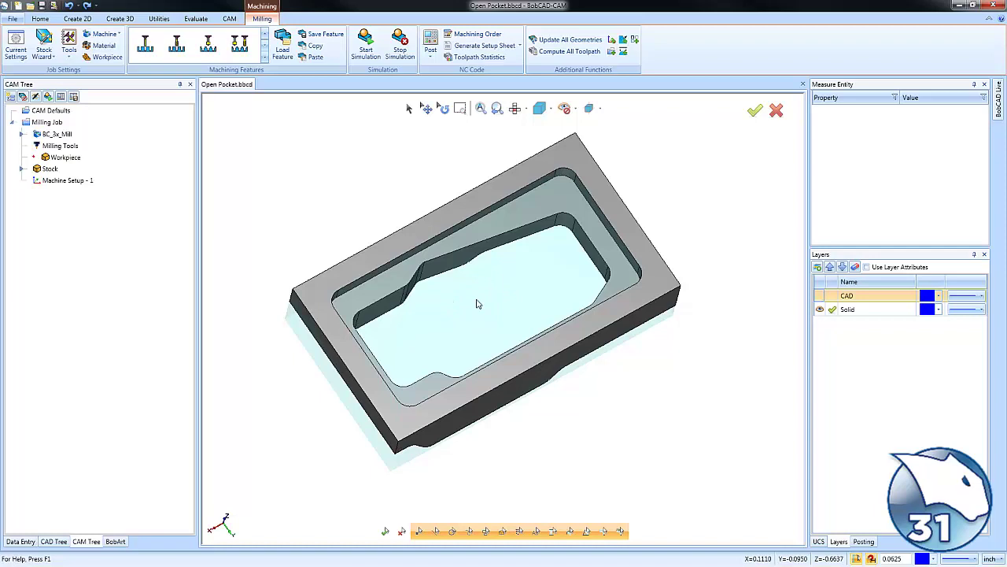
{"action": "right_click", "coordinate": [75, 181]}
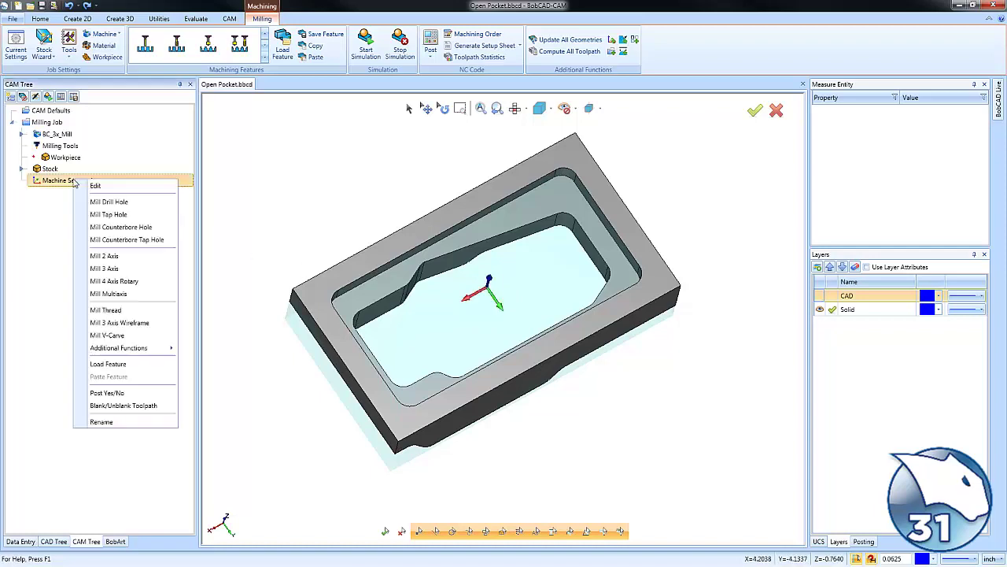
{"action": "left_click", "coordinate": [134, 258]}
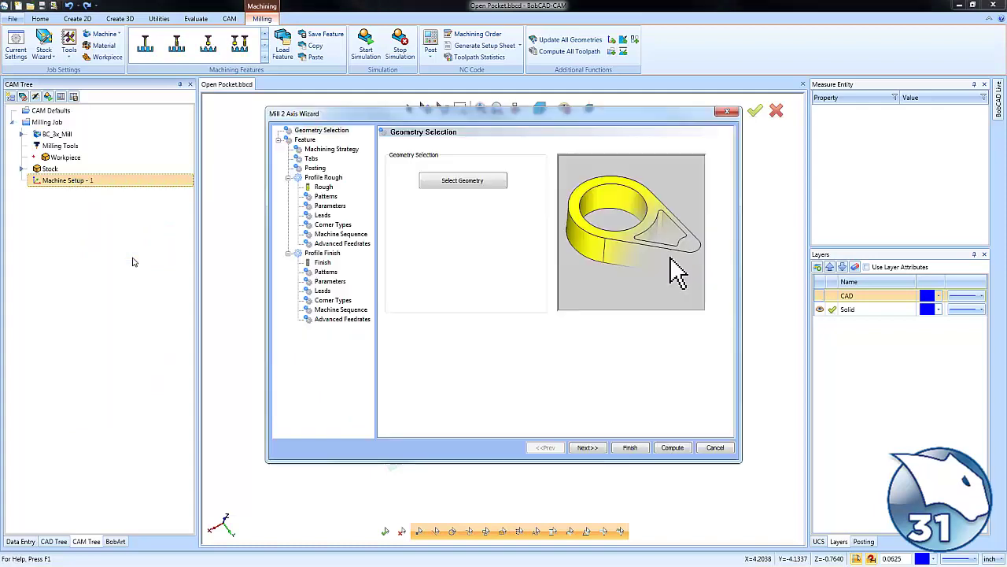
{"action": "left_click", "coordinate": [473, 183]}
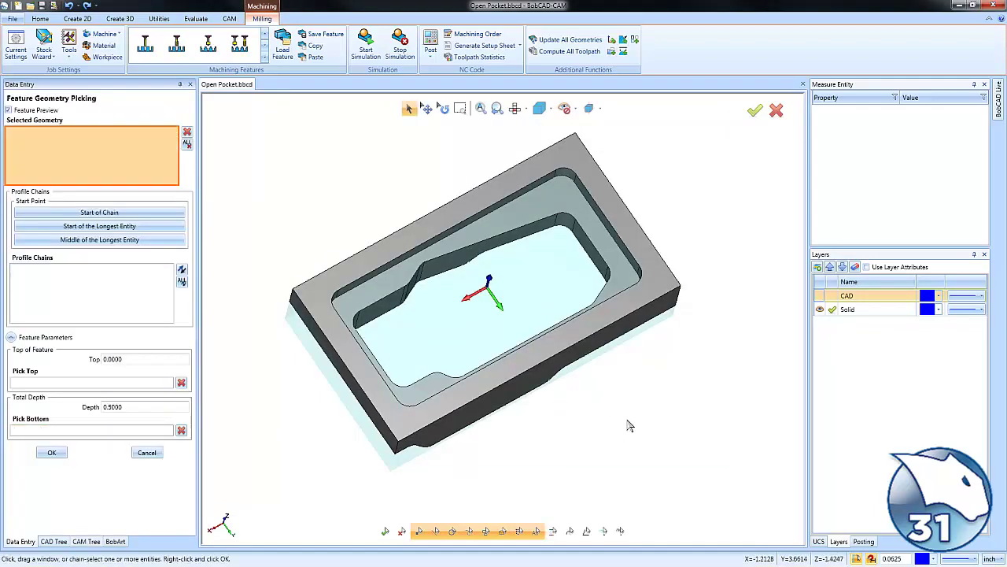
{"action": "middle_click_drag", "start_coordinate": [631, 426], "coordinate": [398, 287]}
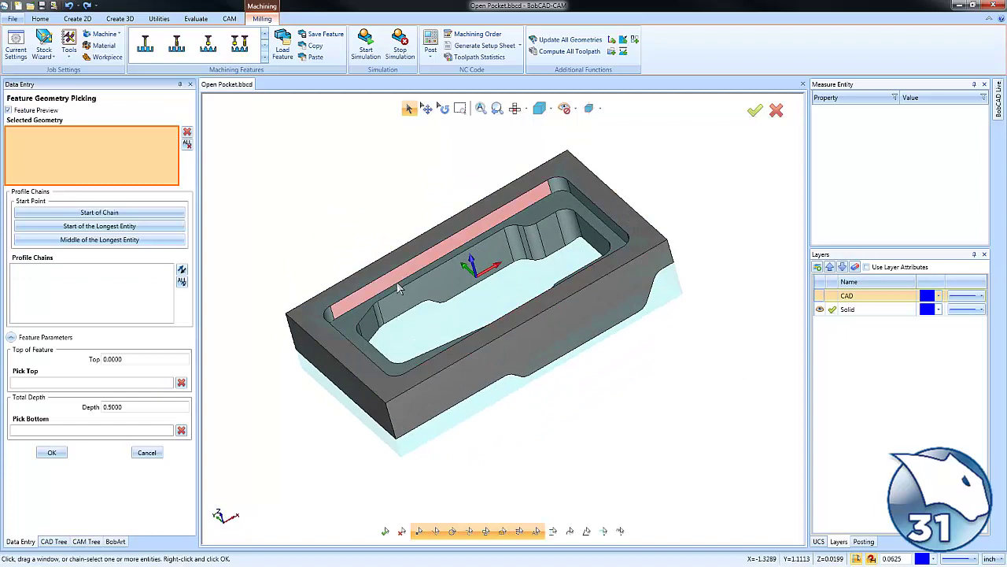
{"action": "right_click", "coordinate": [401, 286]}
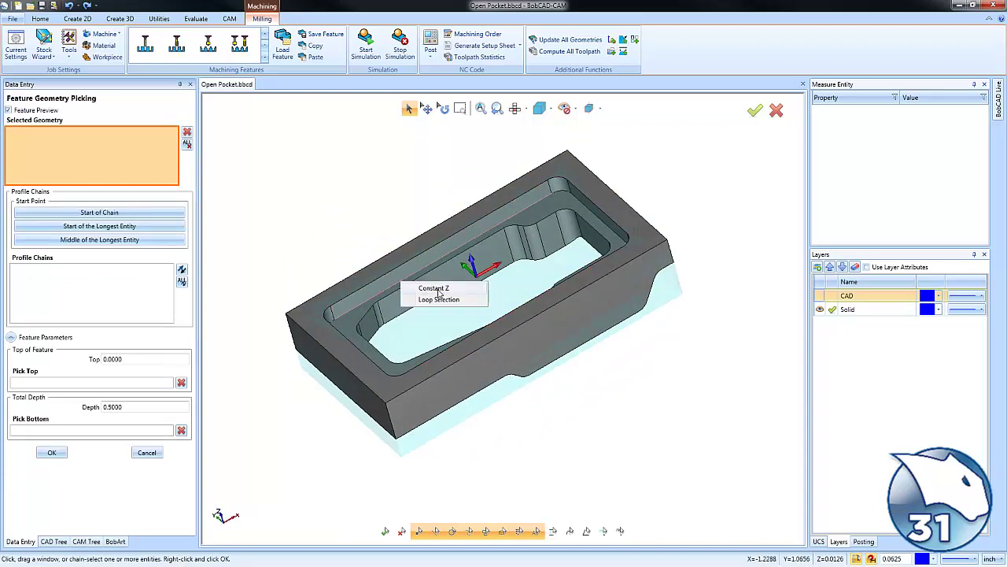
{"action": "left_click", "coordinate": [433, 288]}
Step: Pick the pocket bottom for a 0.3750 depth, set Chain-1's start point, and confirm
{"action": "middle_click_drag", "start_coordinate": [438, 292], "coordinate": [512, 404]}
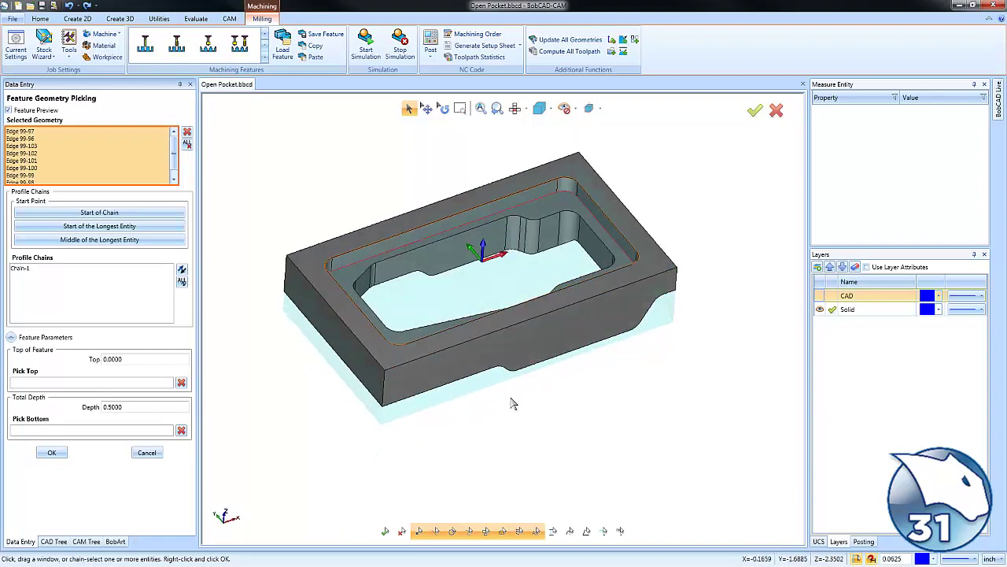
{"action": "left_click", "coordinate": [118, 429]}
{"action": "left_click", "coordinate": [405, 247]}
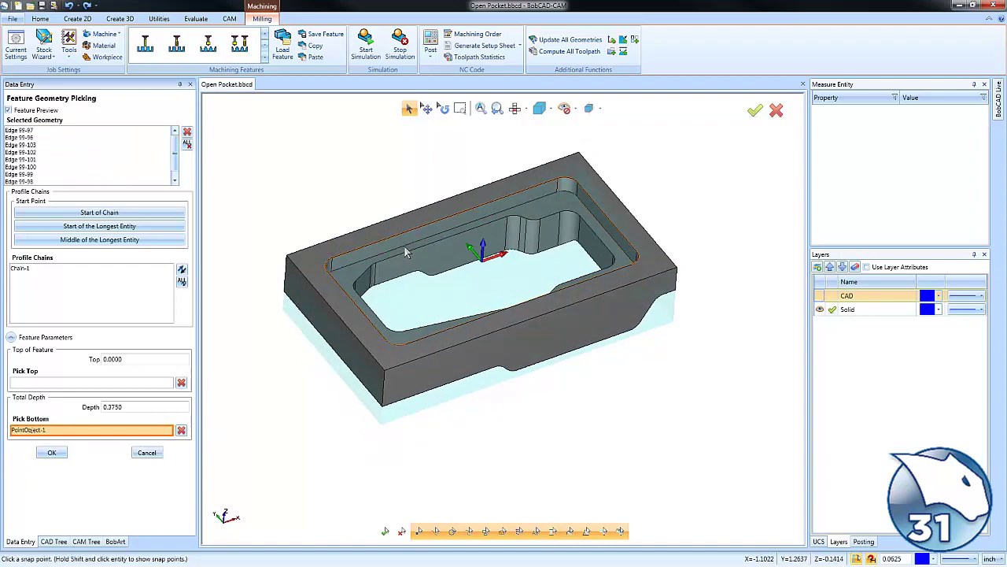
{"action": "left_click", "coordinate": [31, 269]}
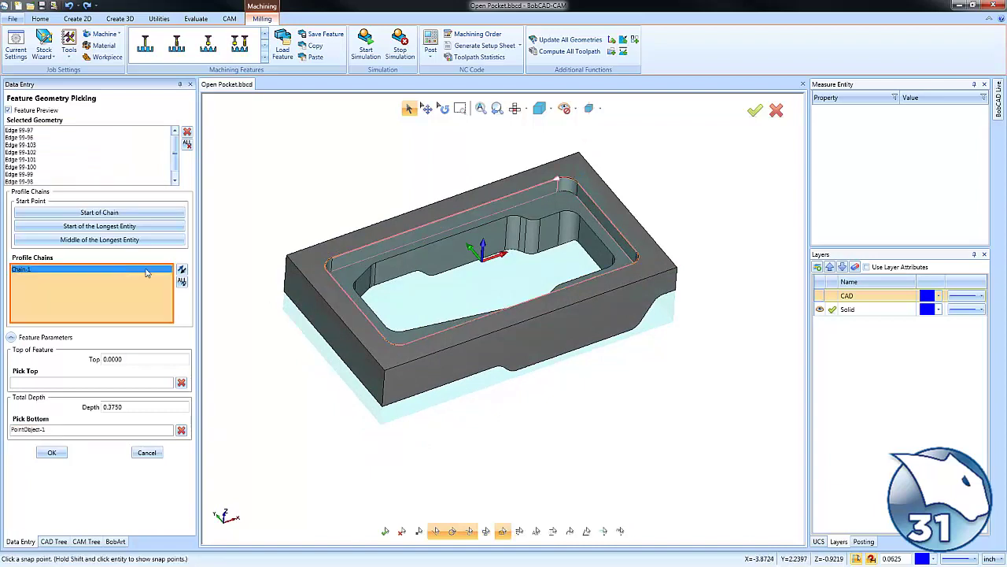
{"action": "left_click", "coordinate": [449, 224]}
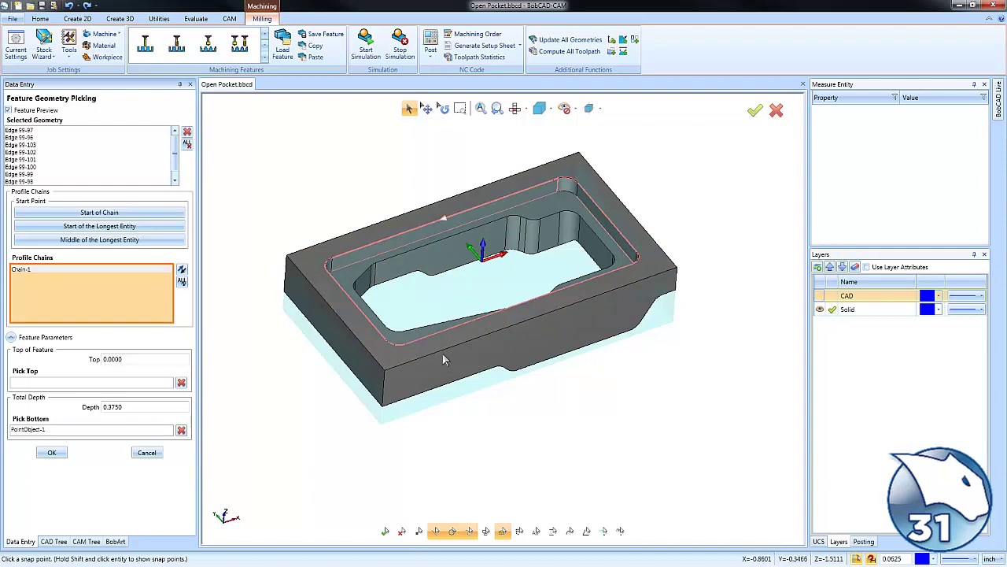
{"action": "left_click", "coordinate": [51, 453]}
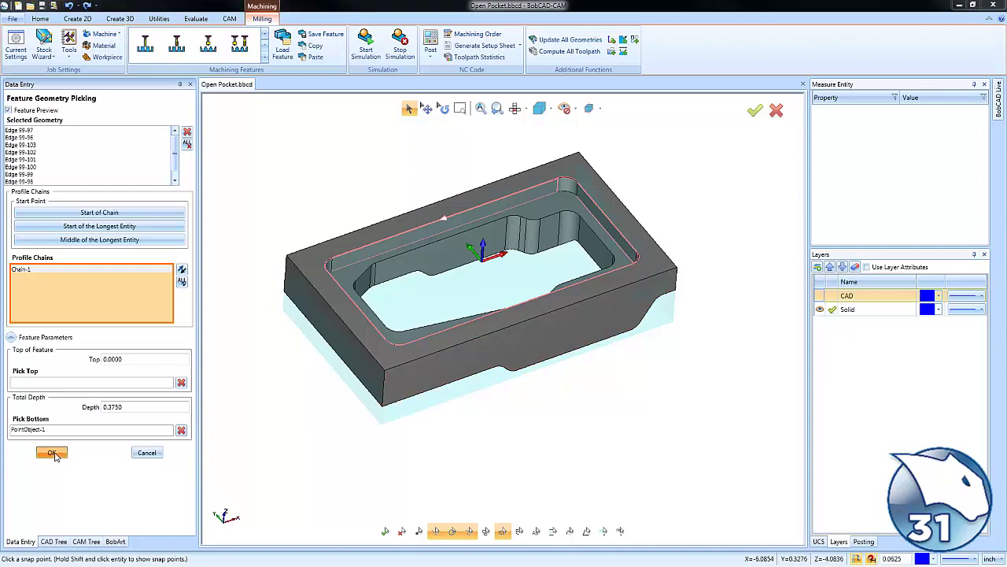
Step: Choose Pocketing and delete the Profile Finish operation so only Pocket remains
{"action": "left_click", "coordinate": [421, 186]}
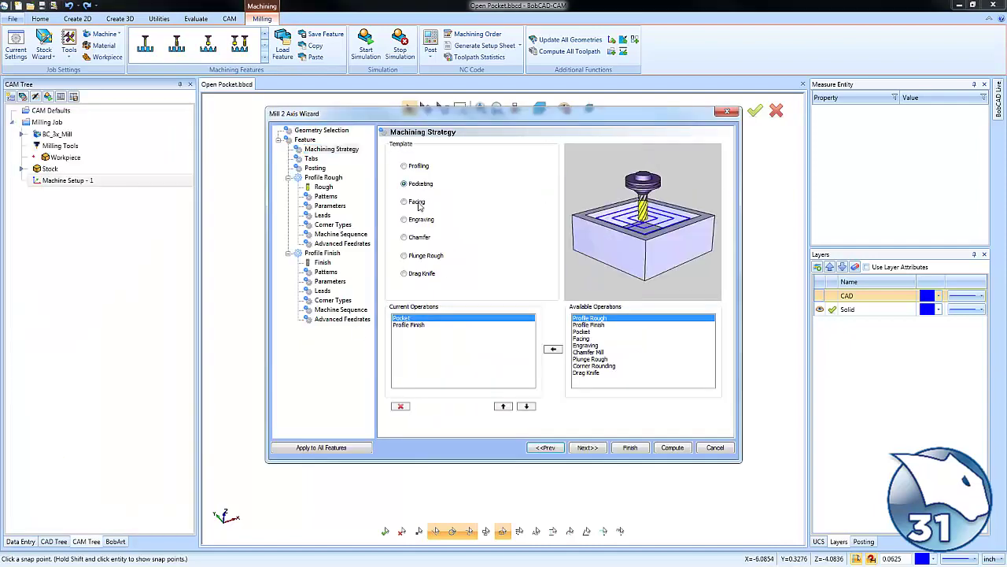
{"action": "left_click", "coordinate": [418, 325]}
{"action": "left_click", "coordinate": [400, 406]}
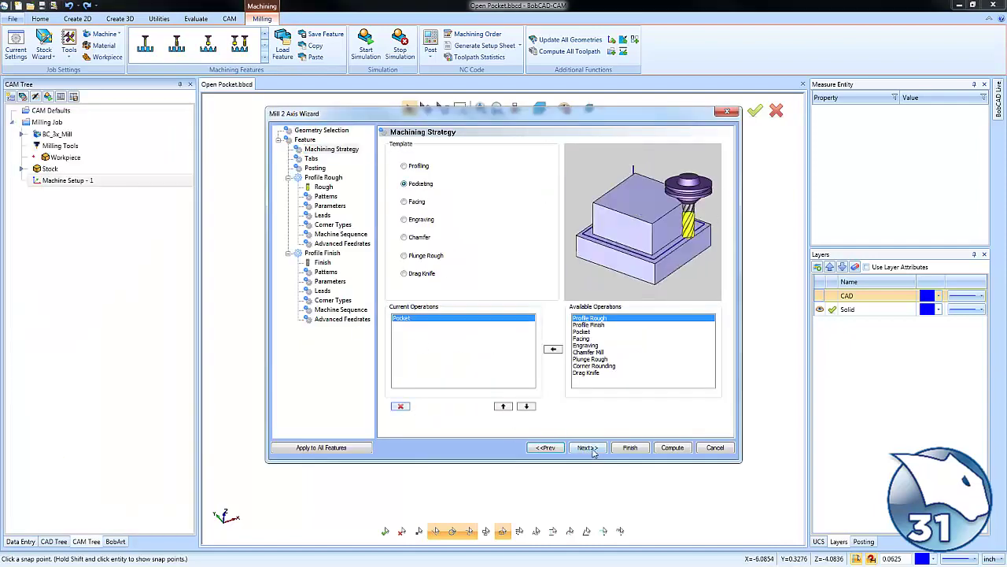
{"action": "left_click", "coordinate": [588, 447]}
Step: Set the pocket pattern to Advanced Pocket Adaptive Roughing with a 15% stepover
{"action": "left_click", "coordinate": [323, 188]}
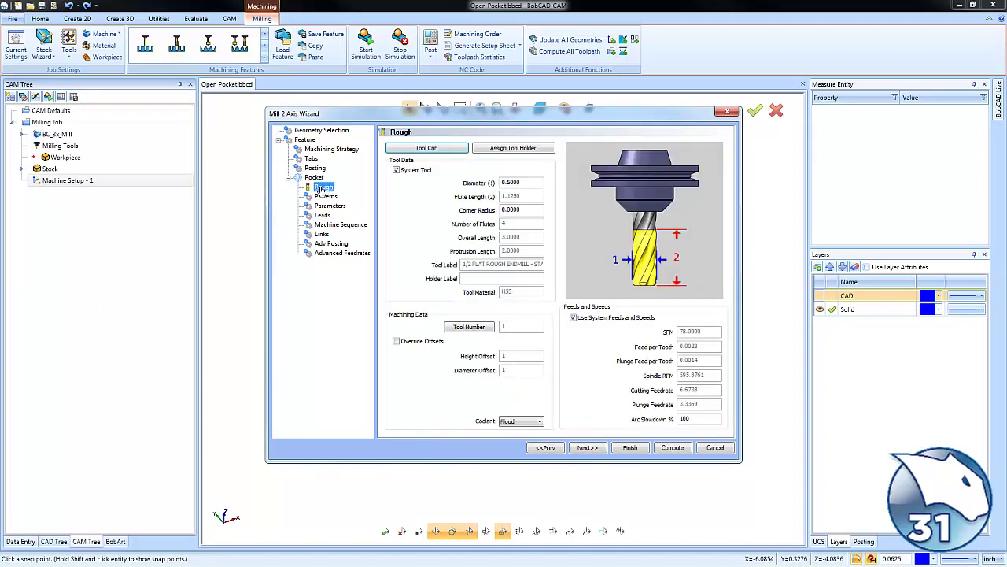
{"action": "left_click", "coordinate": [325, 196]}
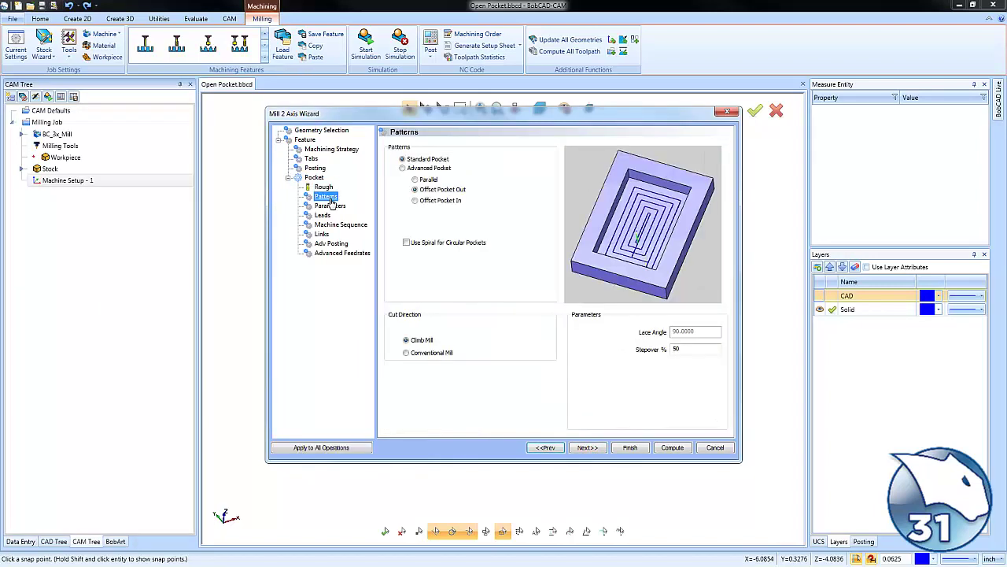
{"action": "left_click", "coordinate": [404, 169]}
{"action": "left_click", "coordinate": [417, 221]}
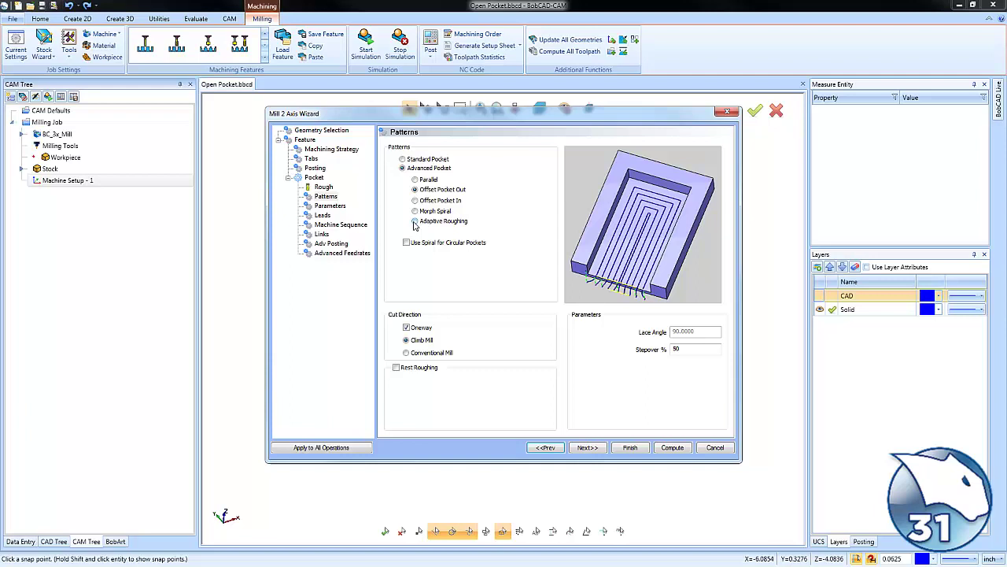
{"action": "left_click", "coordinate": [692, 349]}
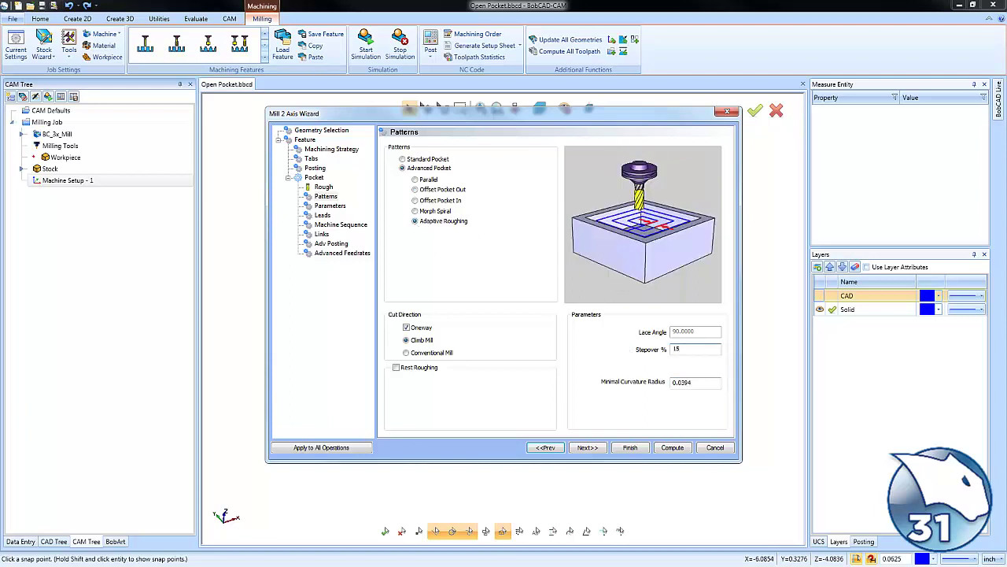
{"action": "type", "text": "15"}
{"action": "left_click", "coordinate": [331, 206]}
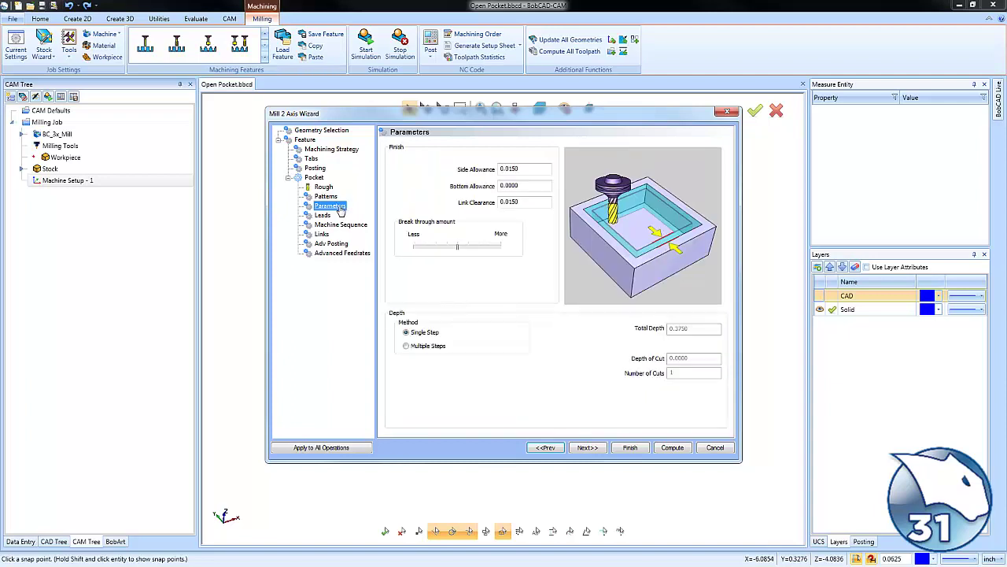
{"action": "left_click", "coordinate": [671, 448]}
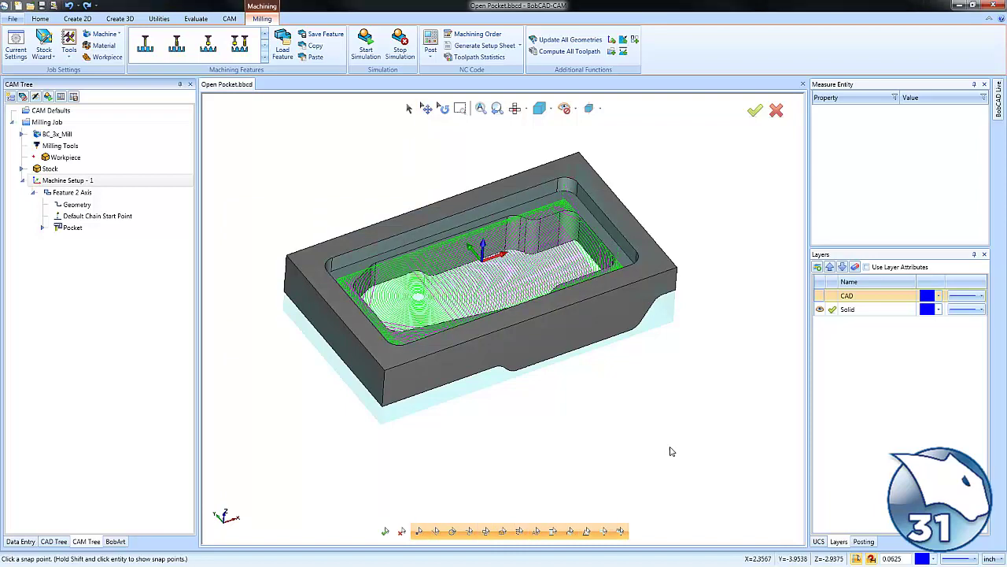
{"action": "middle_click_drag", "start_coordinate": [553, 353], "coordinate": [587, 414]}
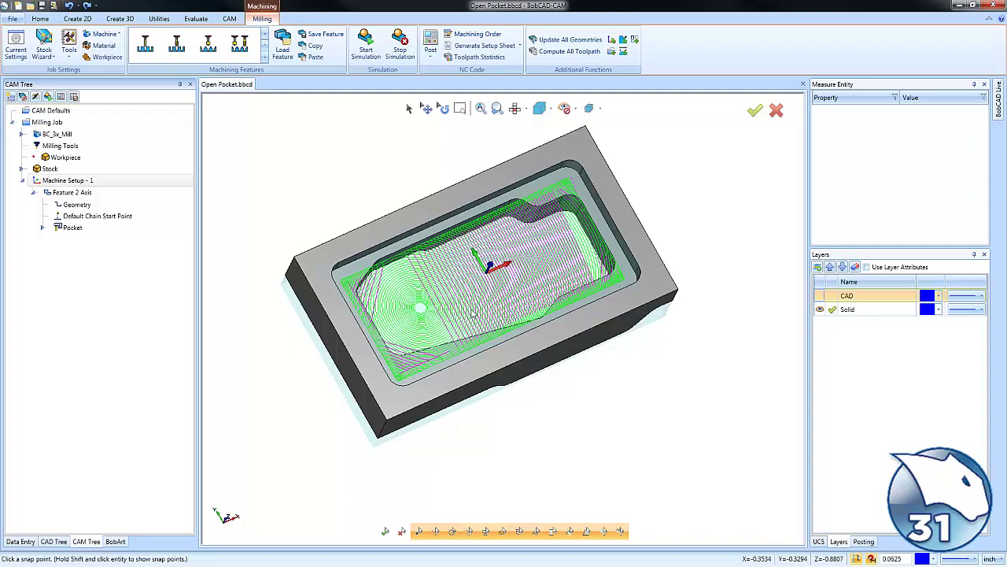
{"action": "middle_click_drag", "start_coordinate": [548, 359], "coordinate": [512, 377]}
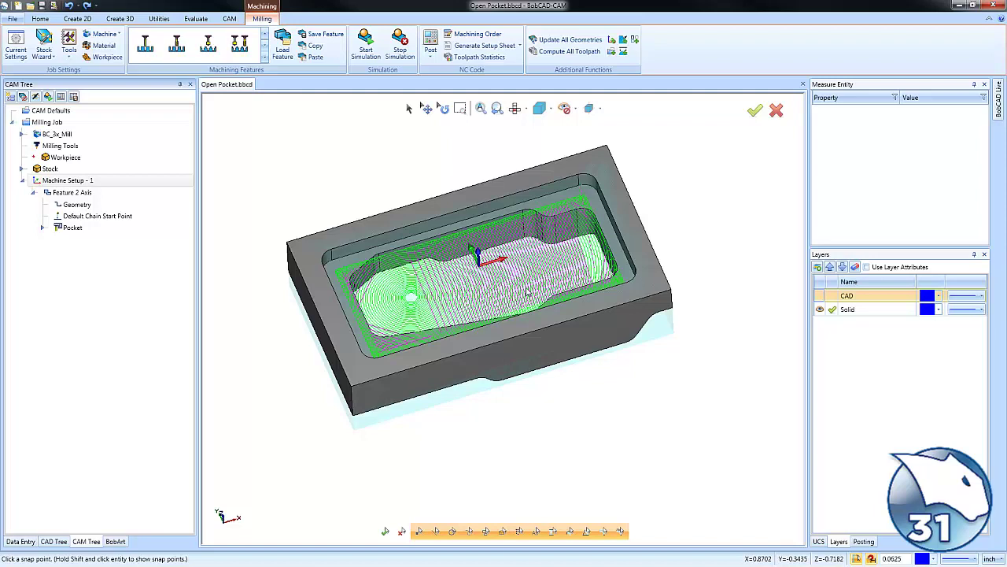
Step: Add a new Layer-2 and blank the machine setup's toolpath
{"action": "right_click", "coordinate": [838, 336]}
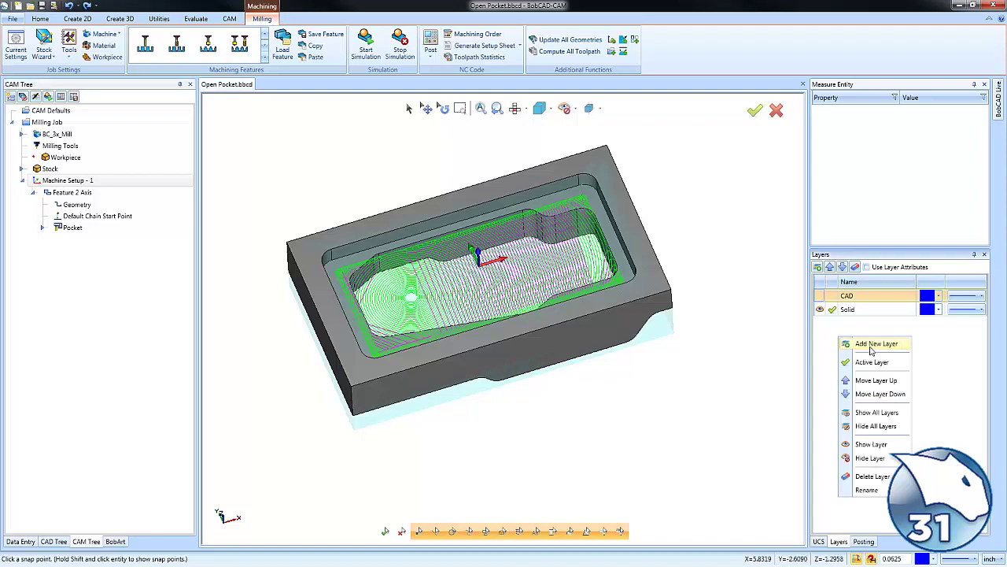
{"action": "left_click", "coordinate": [871, 346]}
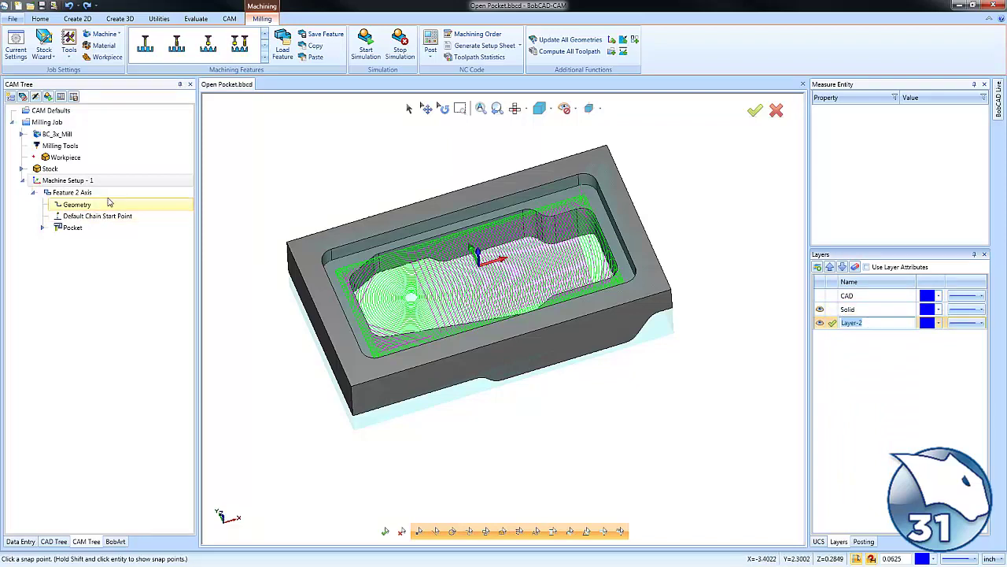
{"action": "left_click", "coordinate": [79, 180]}
{"action": "right_click", "coordinate": [93, 180]}
{"action": "left_click", "coordinate": [150, 406]}
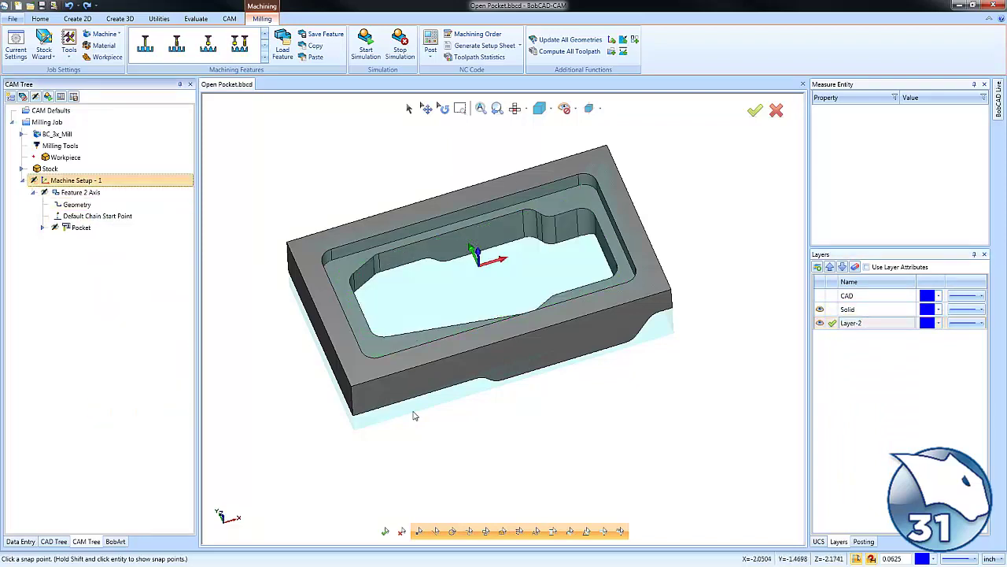
Step: Extract the pocket floor face's edges as curves, then hide the Solid layer
{"action": "middle_click_drag", "start_coordinate": [411, 414], "coordinate": [539, 397]}
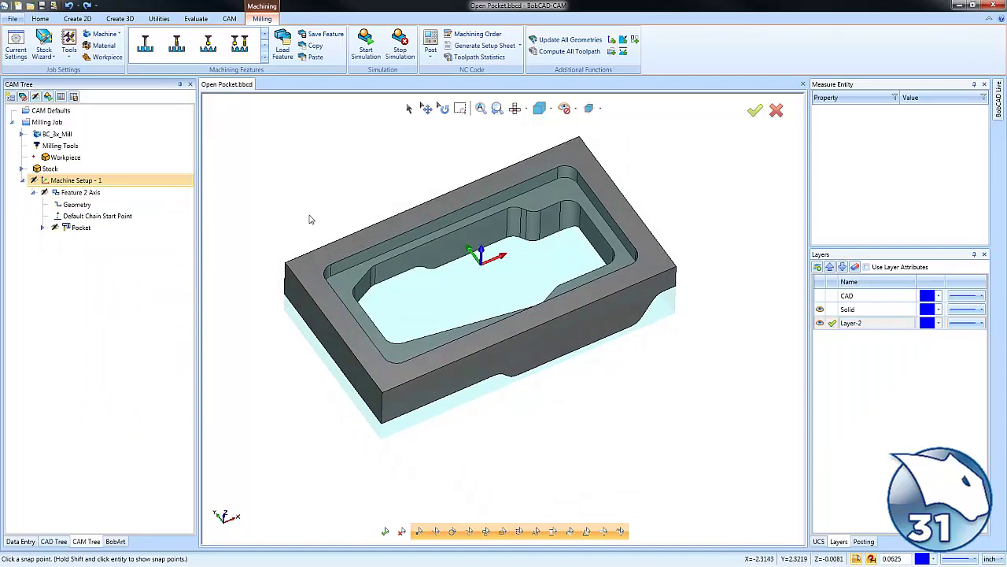
{"action": "left_click", "coordinate": [79, 19]}
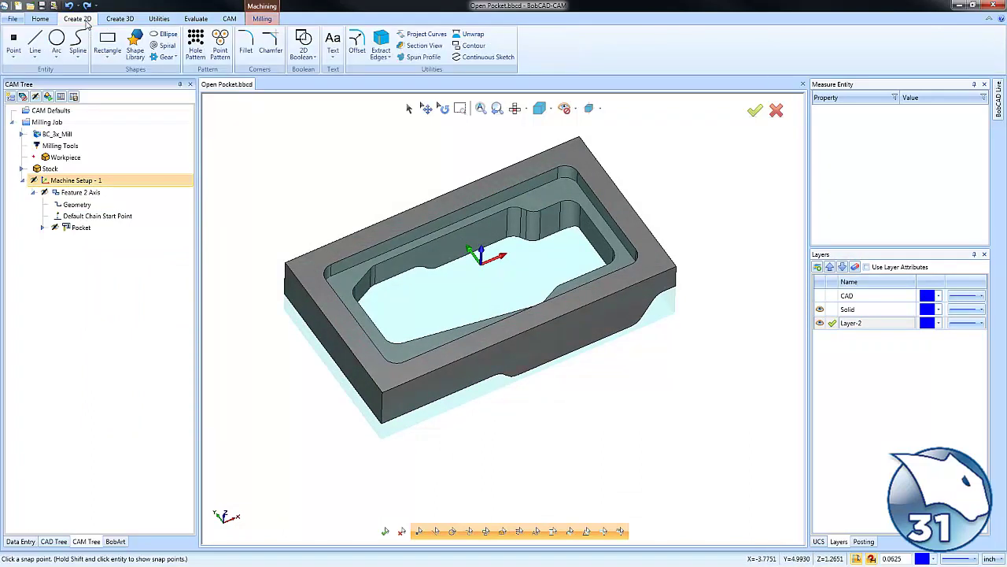
{"action": "left_click", "coordinate": [384, 43]}
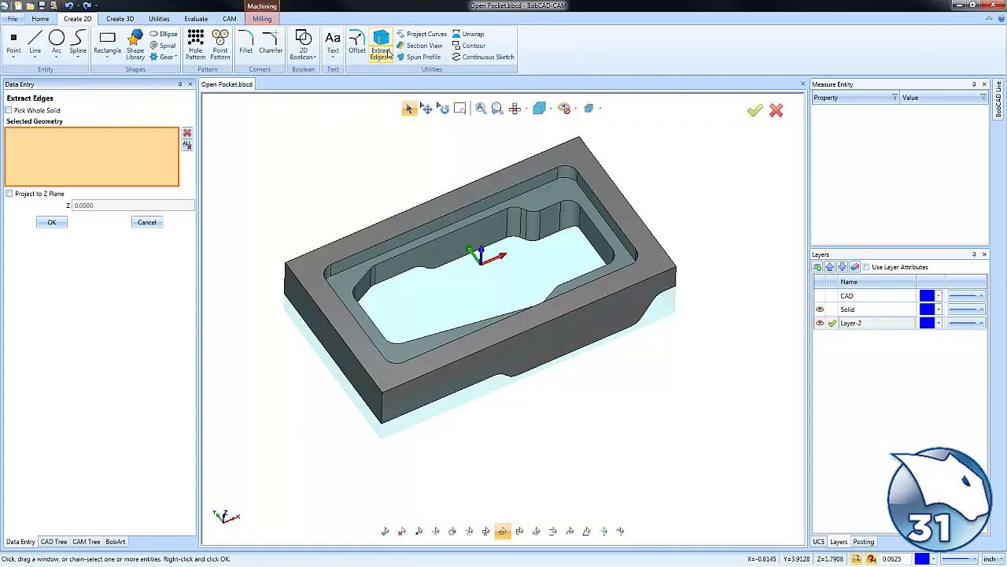
{"action": "left_click", "coordinate": [494, 252]}
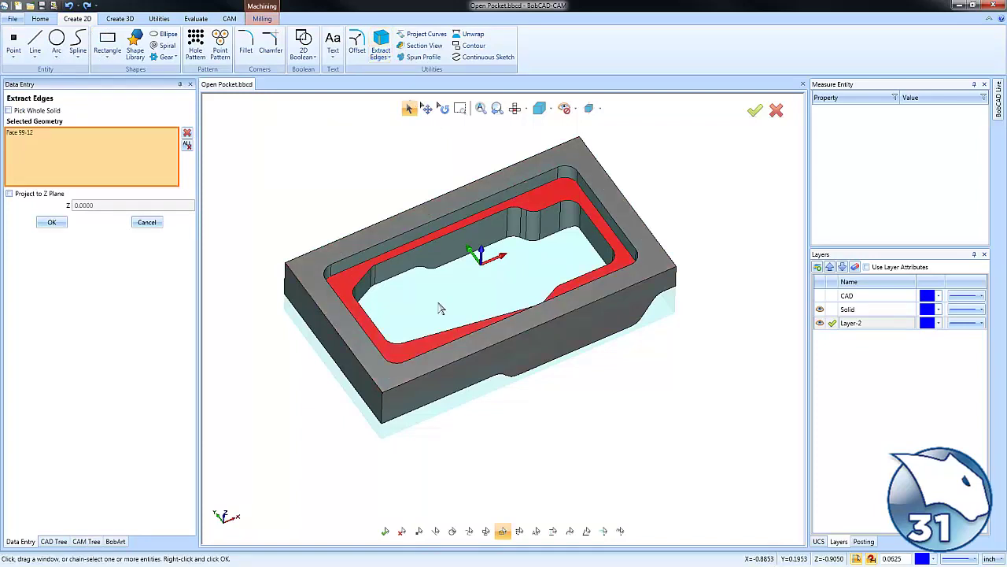
{"action": "left_click", "coordinate": [51, 223]}
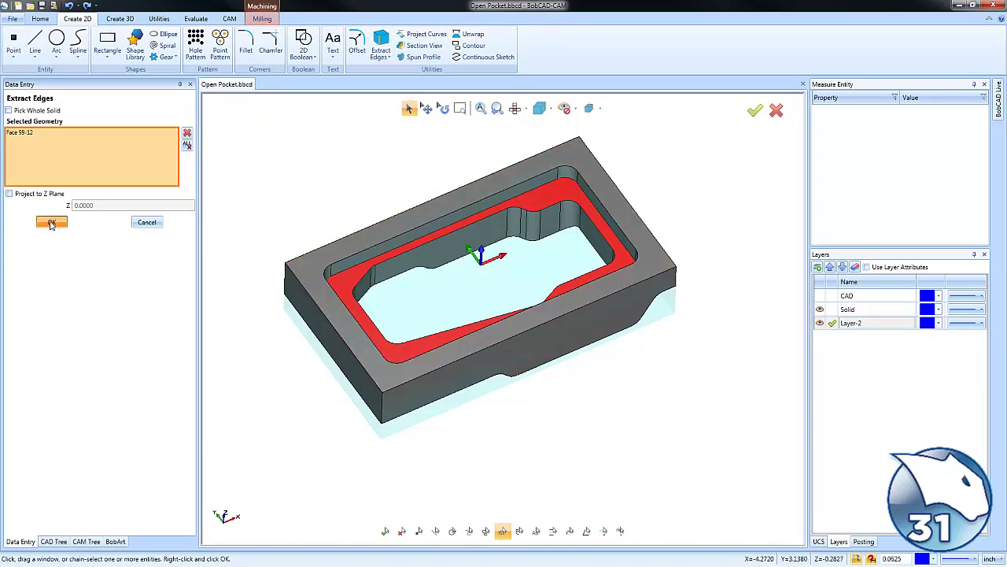
{"action": "left_click", "coordinate": [146, 222]}
{"action": "left_click", "coordinate": [820, 310]}
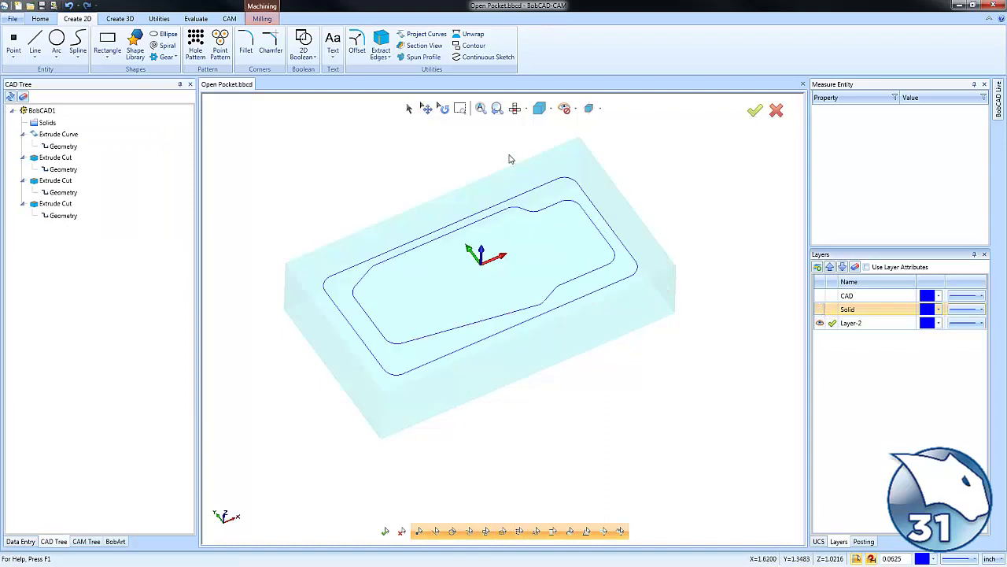
Step: From the Top view, change the inner extracted loop's line style to dashed
{"action": "left_click", "coordinate": [514, 108]}
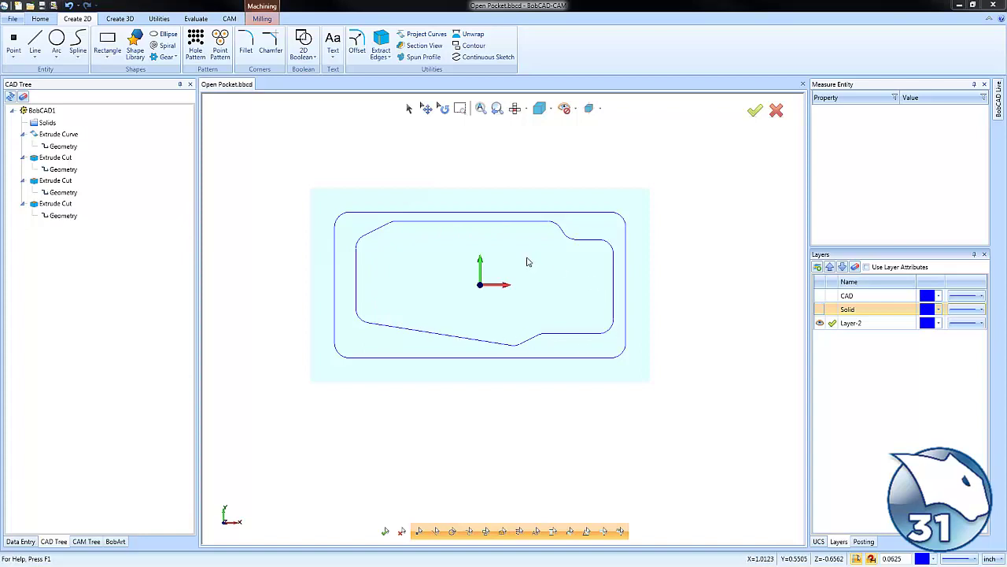
{"action": "left_click", "coordinate": [409, 107]}
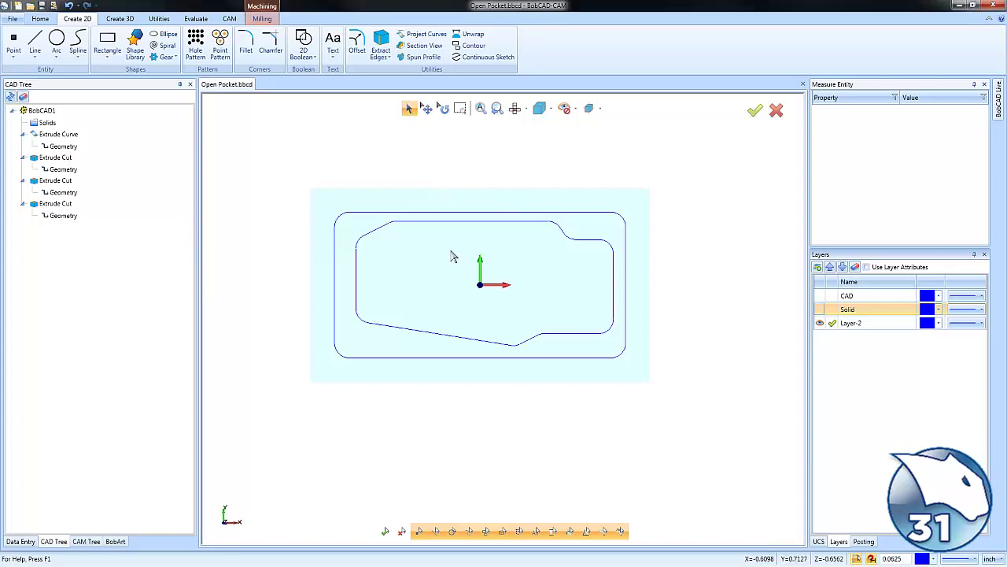
{"action": "left_click", "coordinate": [469, 224]}
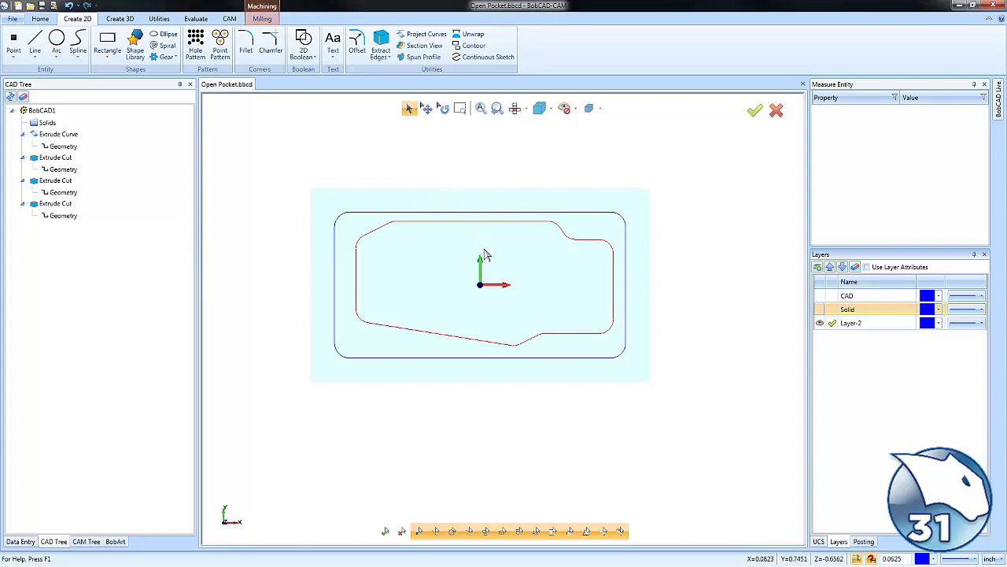
{"action": "right_click", "coordinate": [485, 256]}
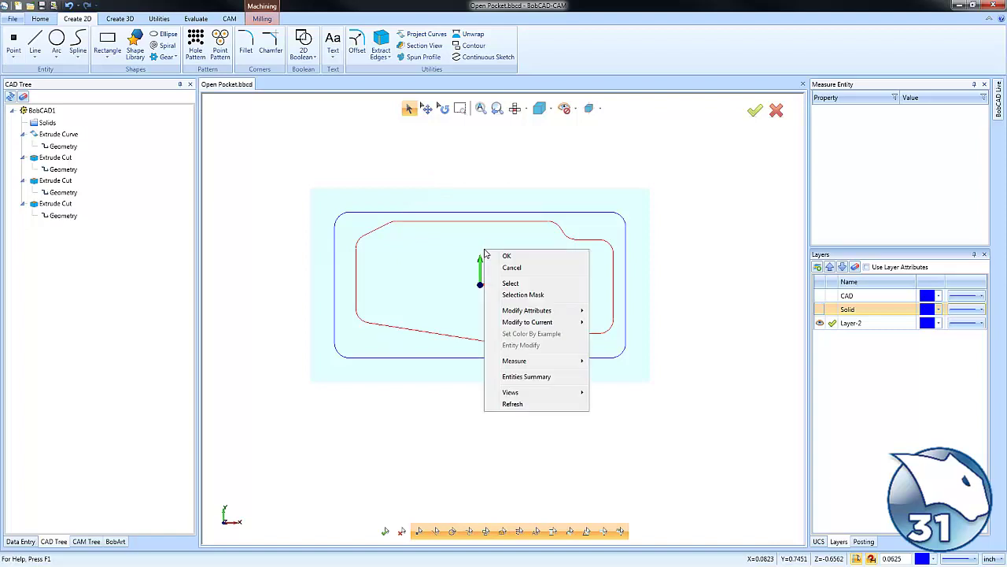
{"action": "mouse_move", "coordinate": [558, 315]}
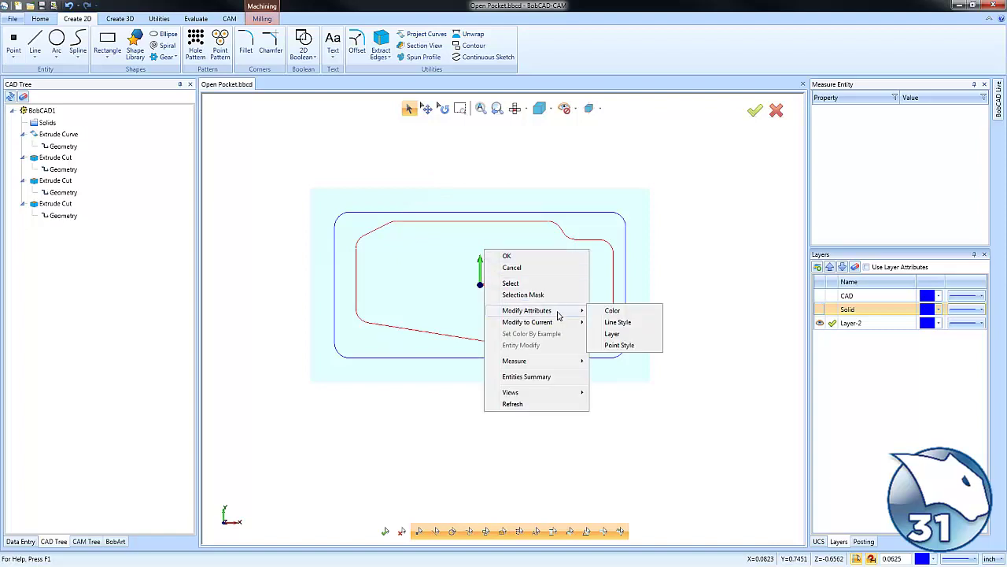
{"action": "left_click", "coordinate": [636, 324]}
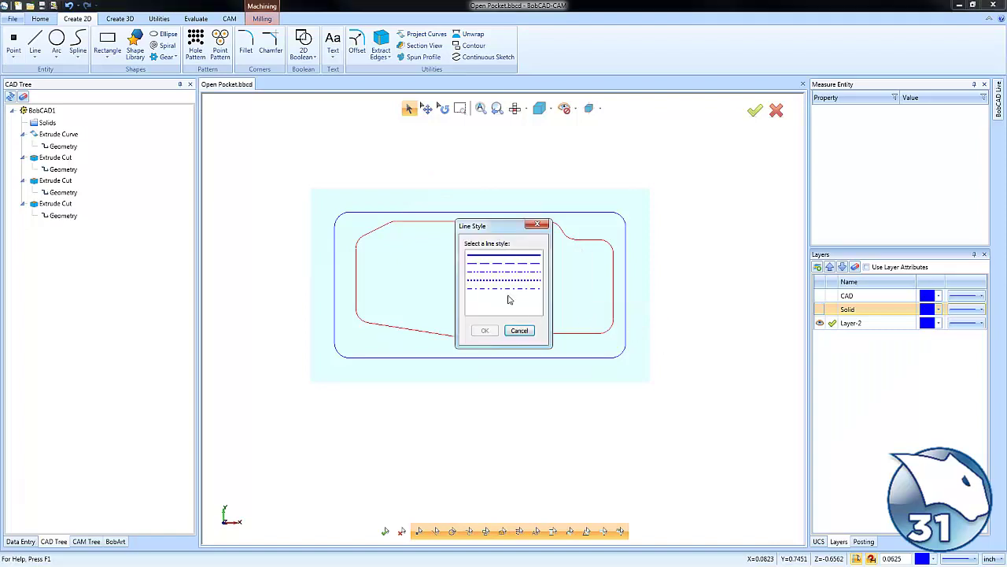
{"action": "left_click", "coordinate": [508, 265]}
{"action": "left_click", "coordinate": [485, 330]}
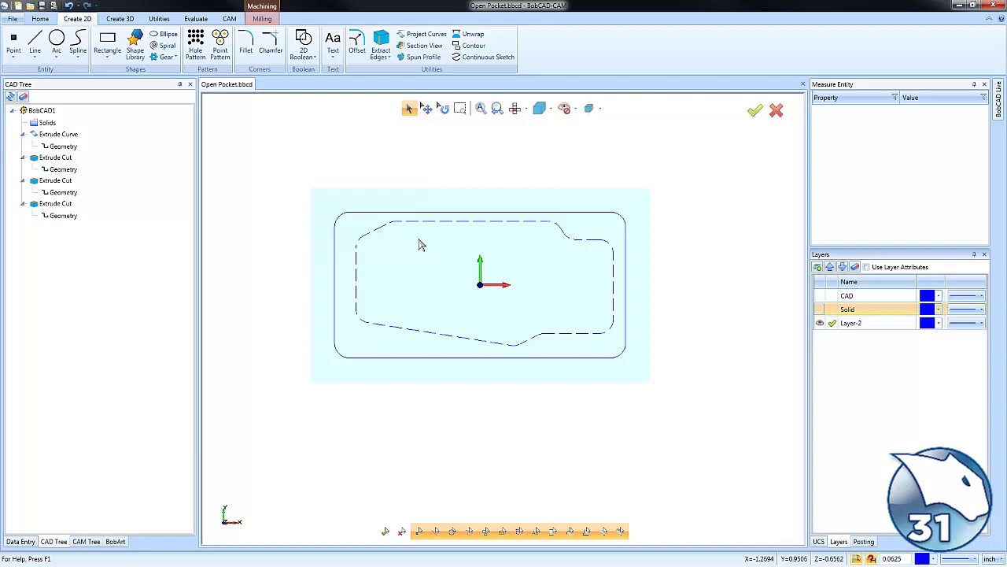
Step: Add the dashed inner outline as Chain-2 of the feature geometry and recompute the Pocket toolpath
{"action": "left_click", "coordinate": [87, 542]}
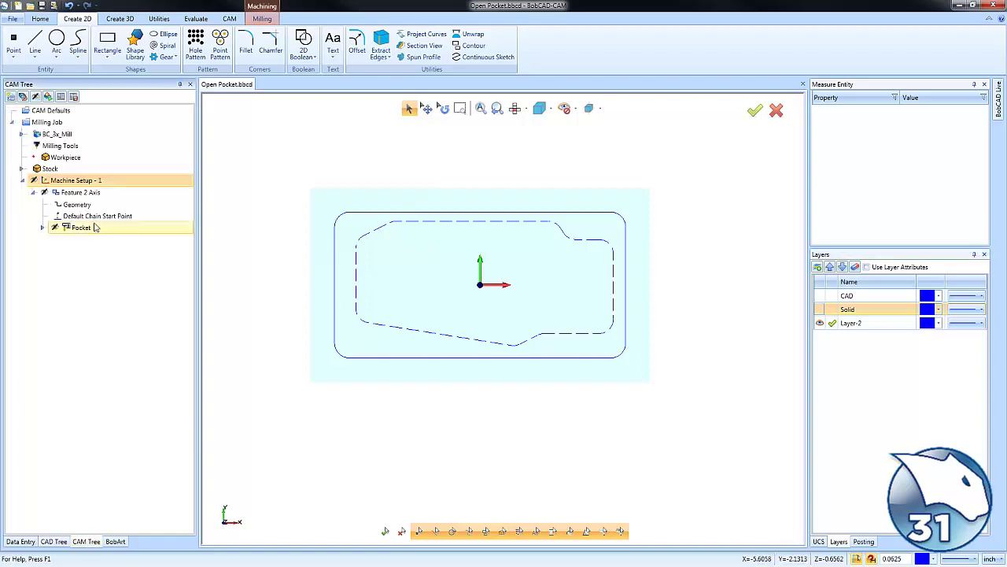
{"action": "left_click", "coordinate": [78, 204]}
{"action": "double_click", "coordinate": [77, 204]}
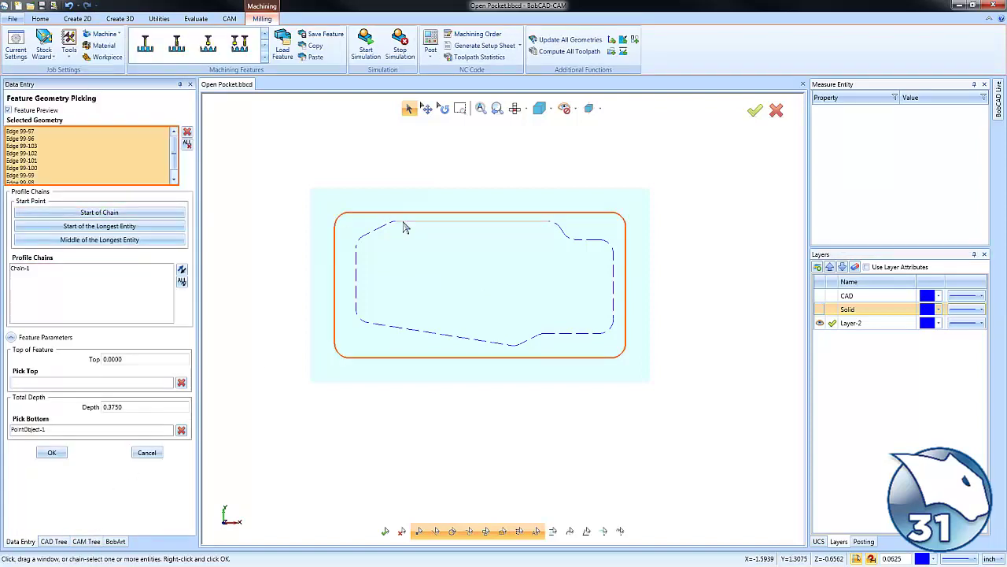
{"action": "left_click", "coordinate": [403, 226]}
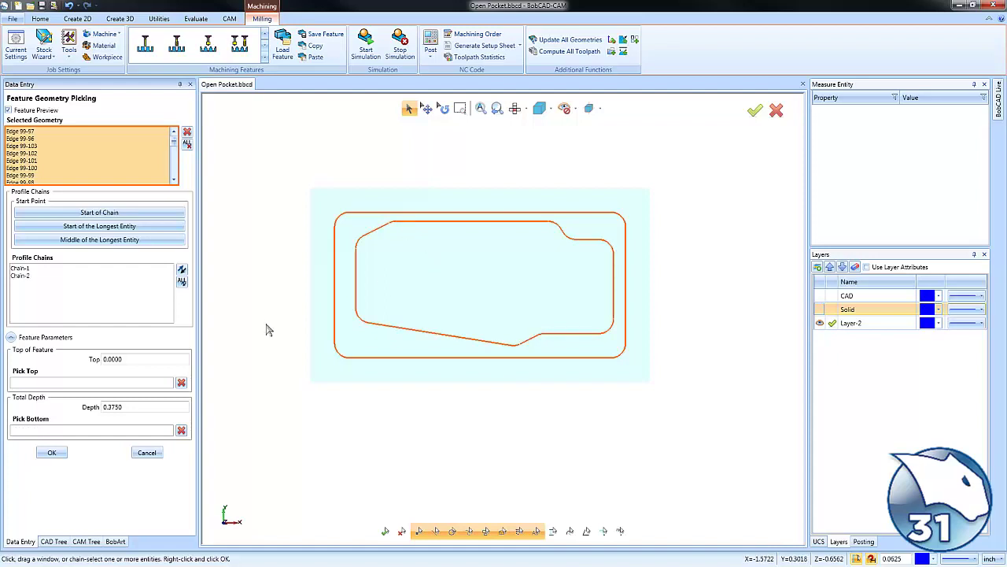
{"action": "left_click", "coordinate": [52, 452]}
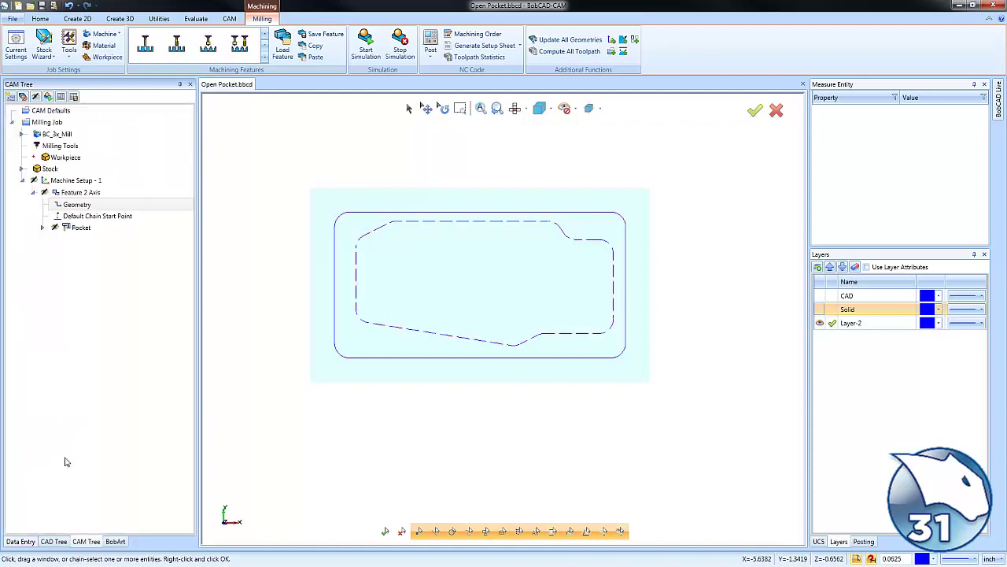
{"action": "right_click", "coordinate": [77, 227]}
{"action": "left_click", "coordinate": [118, 250]}
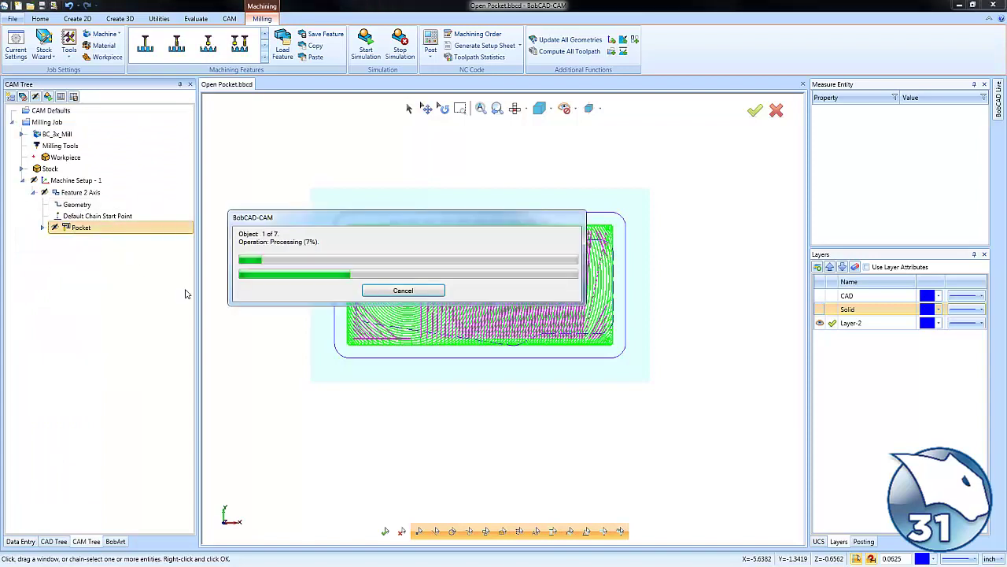